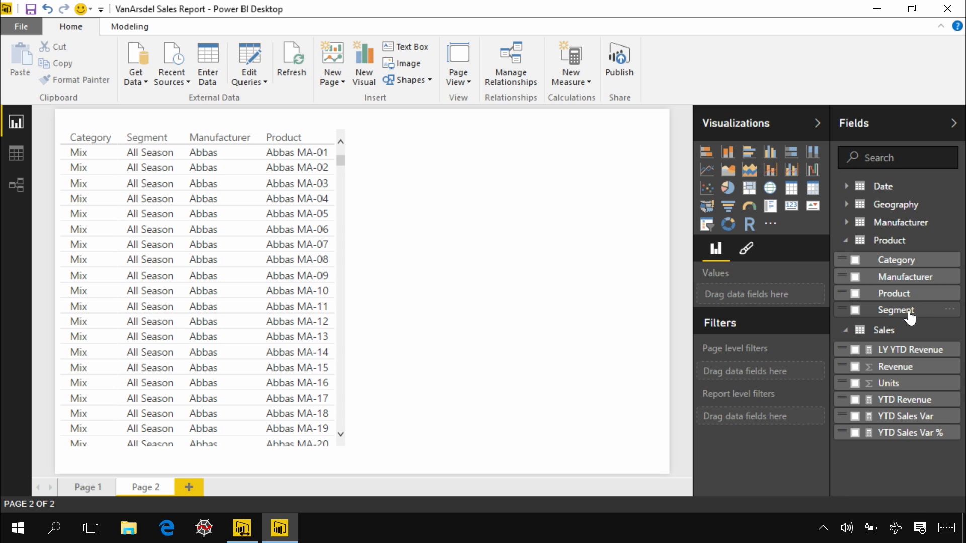
# - Create a hierarchy in the Product table from the Product field and add Segment, Manufacturer and Category as its levels
pyautogui.moveTo(908, 311)
pyautogui.mouseDown()
pyautogui.moveTo(929, 291)
pyautogui.moveTo(927, 327)
pyautogui.moveTo(924, 311)
pyautogui.mouseUp()
pyautogui.moveTo(922, 263); pyautogui.dragTo(922, 309)
pyautogui.click(867, 310)
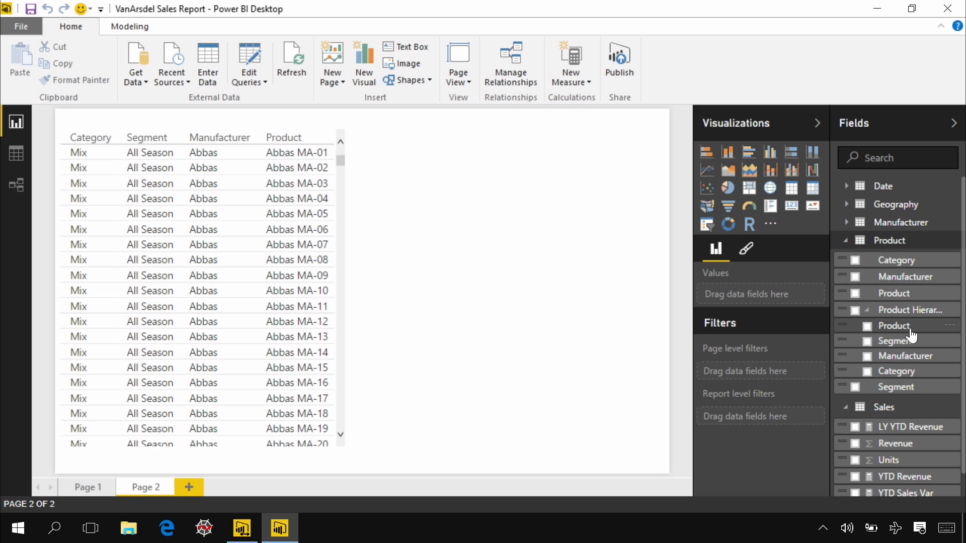
# - Reorder the product hierarchy's levels to Category, Segment, Manufacturer, Product
pyautogui.click(951, 372)
pyautogui.click(918, 256)
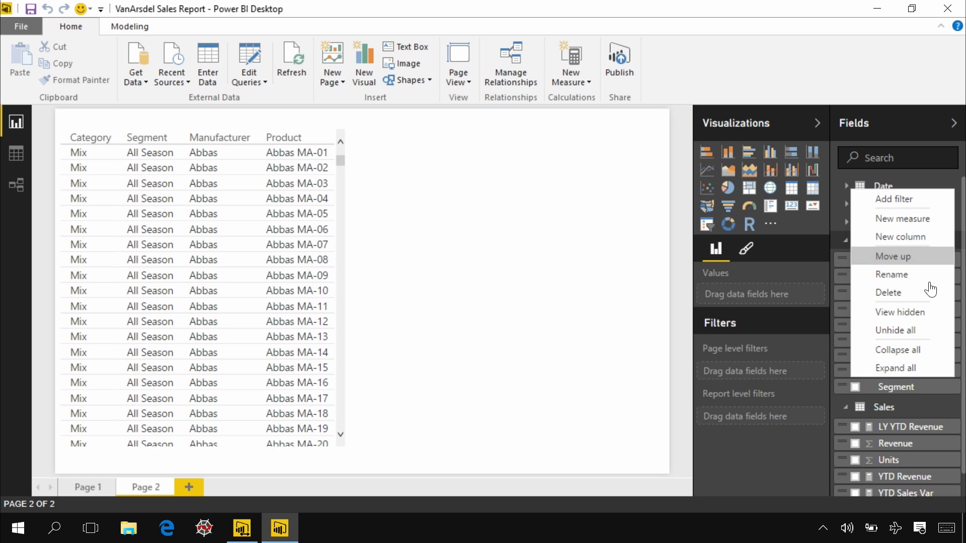
pyautogui.click(951, 359)
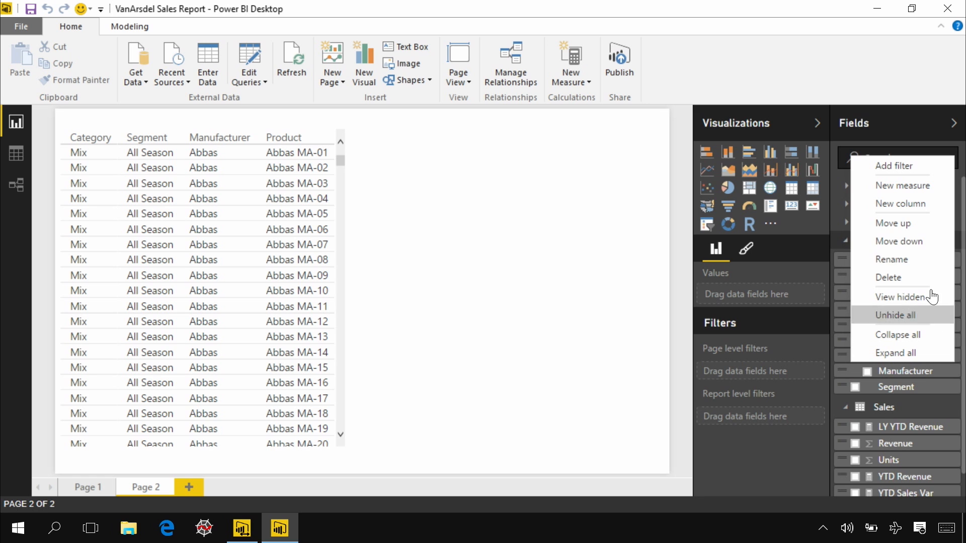
pyautogui.click(921, 223)
pyautogui.click(950, 344)
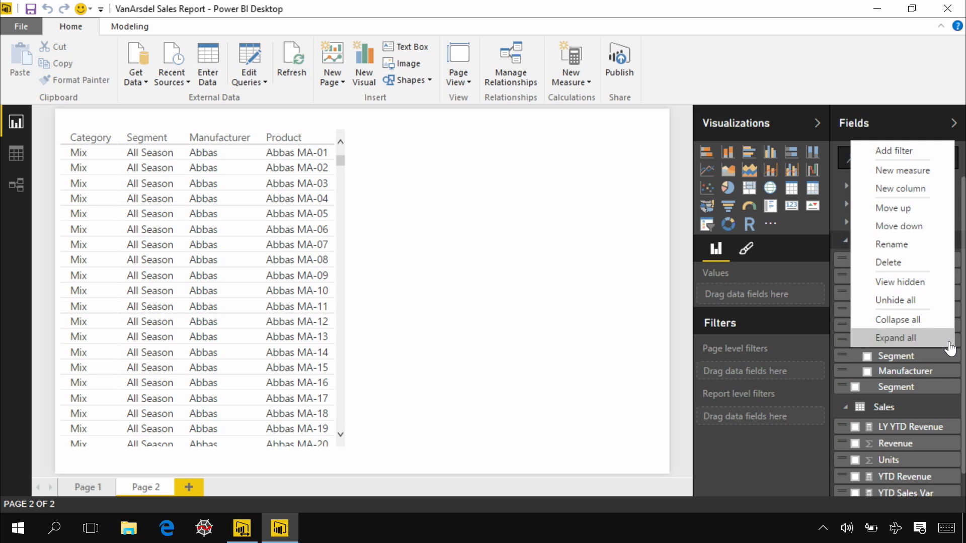
pyautogui.click(928, 217)
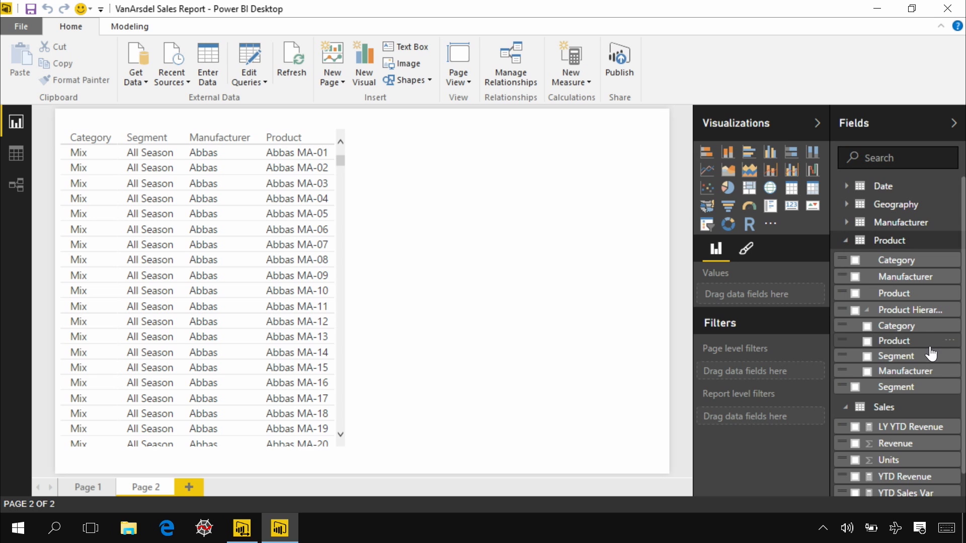
pyautogui.click(948, 363)
pyautogui.click(927, 224)
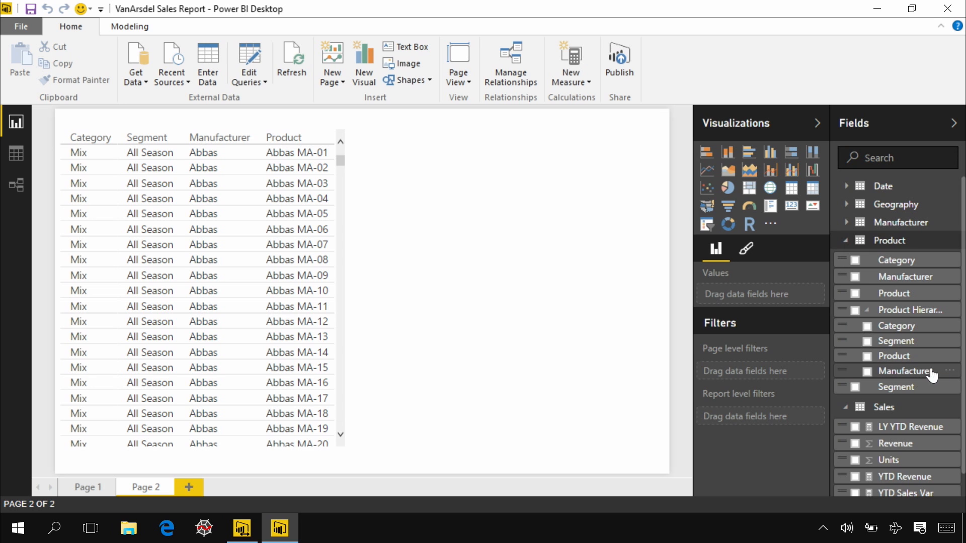
pyautogui.click(950, 356)
pyautogui.click(950, 356)
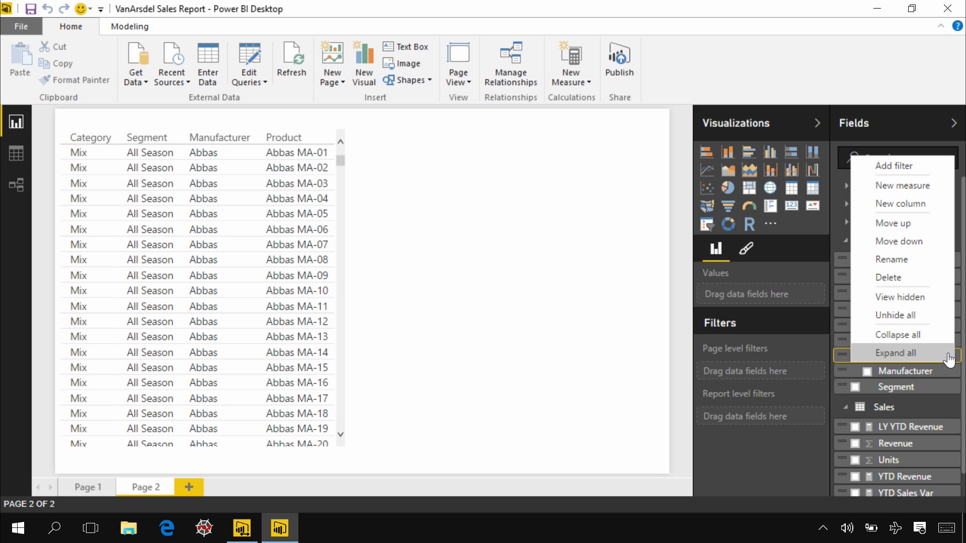
pyautogui.click(922, 242)
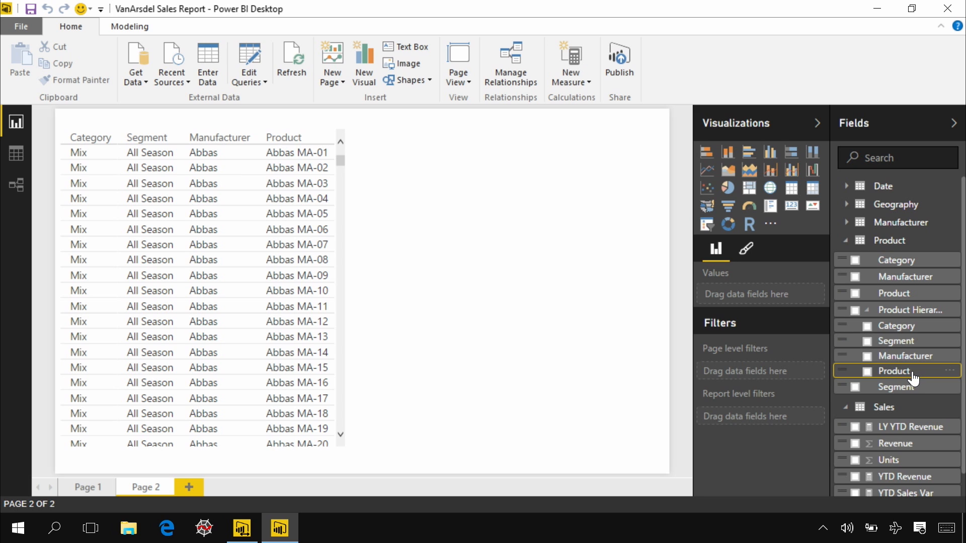
# - Rename the product hierarchy as Products
pyautogui.rightClick(920, 317)
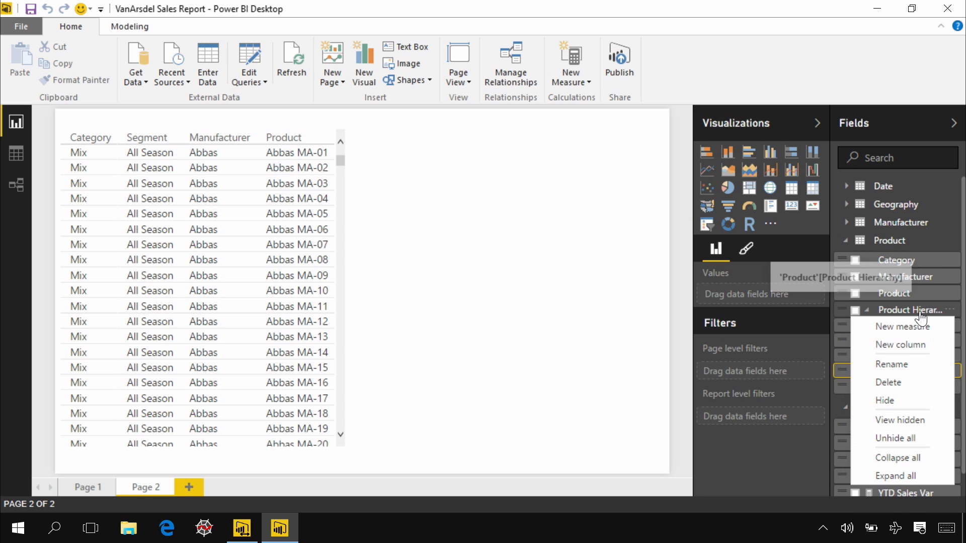
pyautogui.click(915, 374)
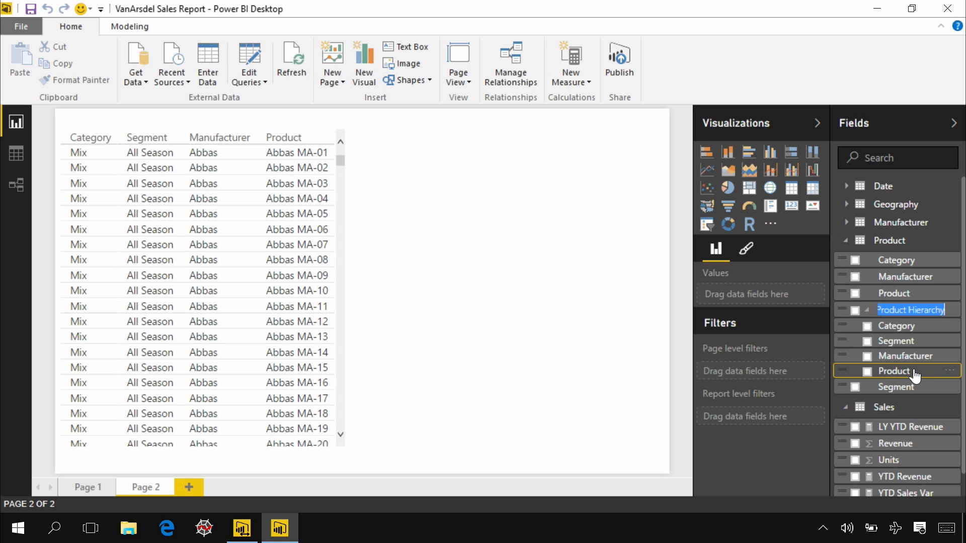
pyautogui.write('Products')
pyautogui.press('Return')
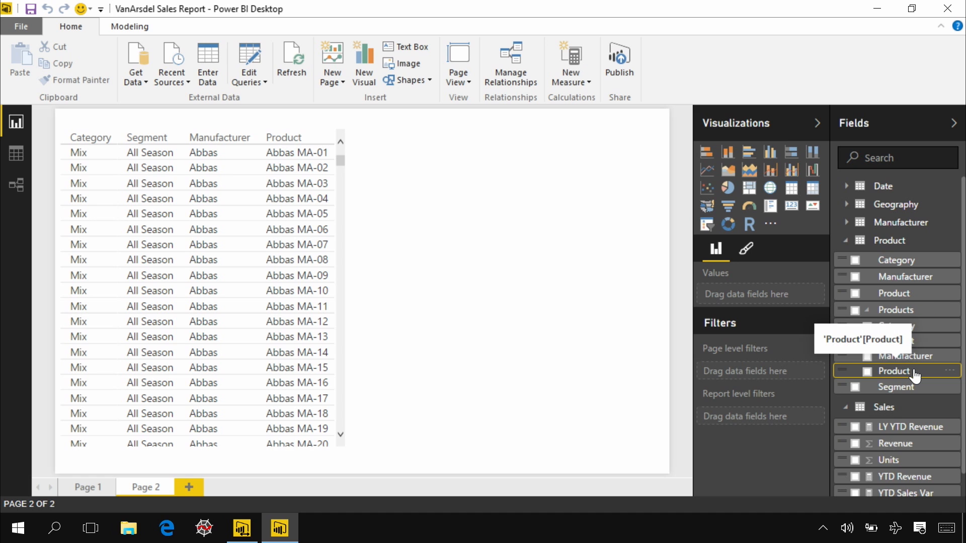
# - Hide the standalone Category, Manufacturer, Product and Segment fields of the Product table, keeping only the Products hierarchy
pyautogui.click(947, 263)
pyautogui.click(883, 389)
pyautogui.click(946, 261)
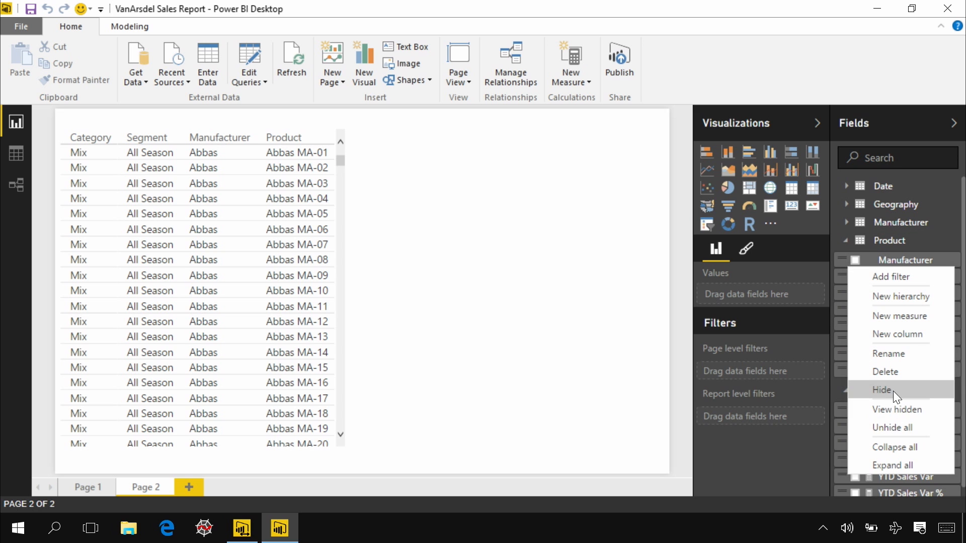
pyautogui.click(894, 397)
pyautogui.click(948, 262)
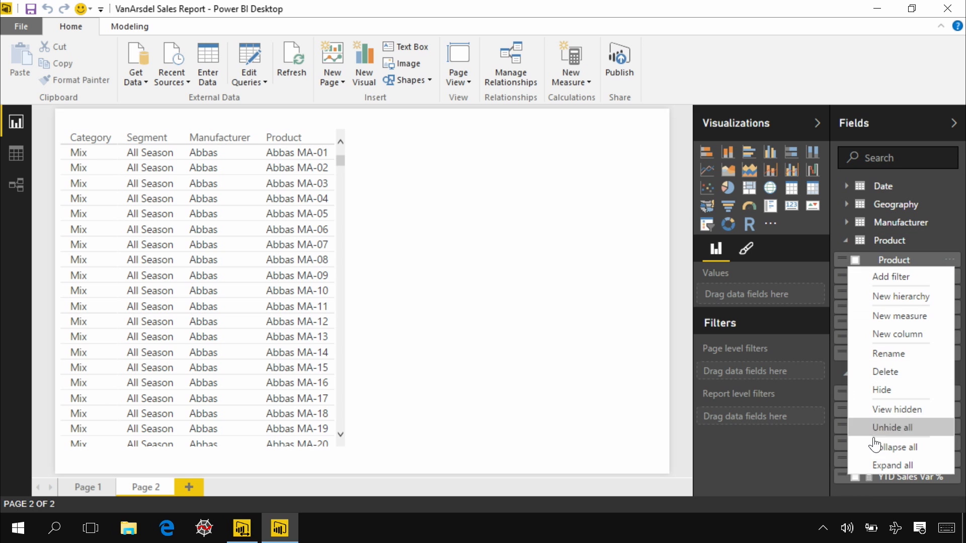
pyautogui.click(890, 408)
pyautogui.click(949, 339)
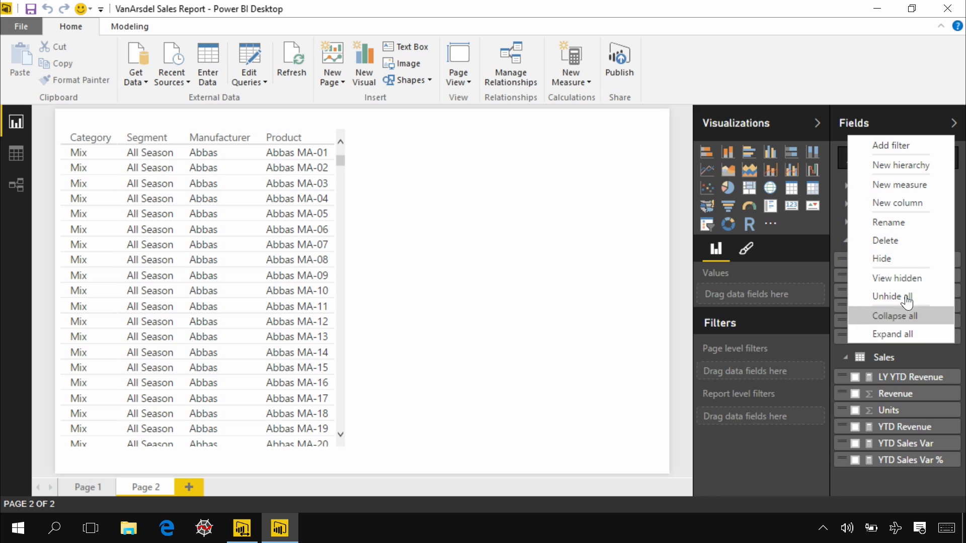
pyautogui.click(909, 260)
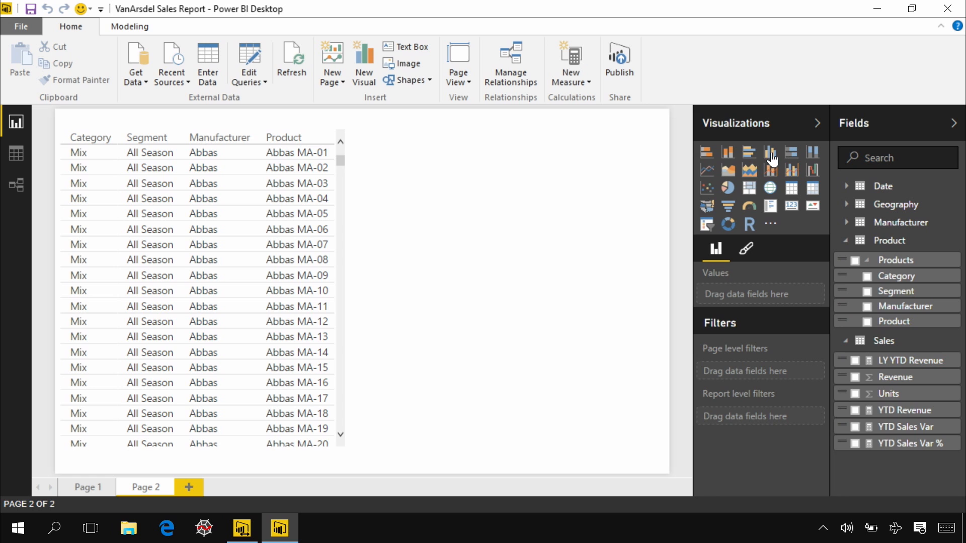
# - Add a stacked column chart with the Products hierarchy on the axis and Units as the value
pyautogui.click(729, 158)
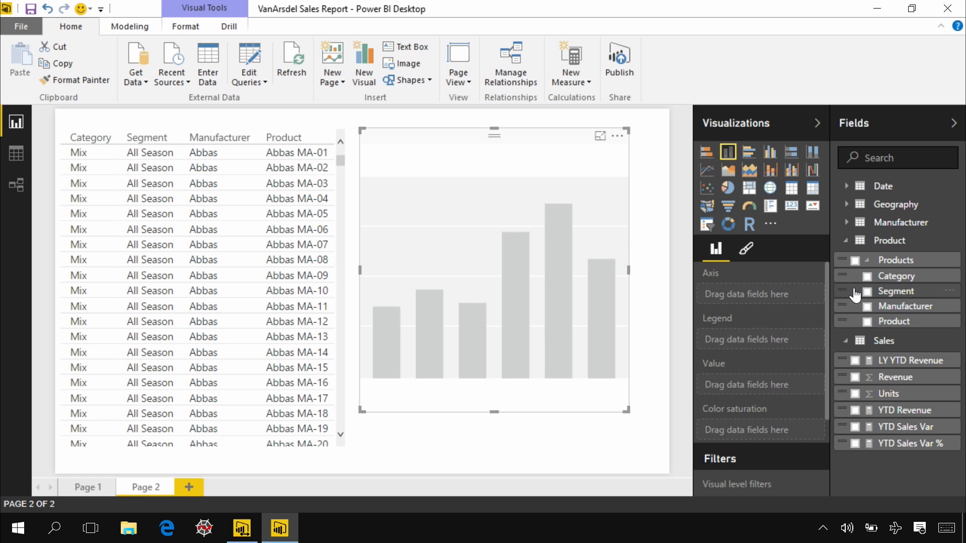
pyautogui.moveTo(905, 264); pyautogui.dragTo(766, 300)
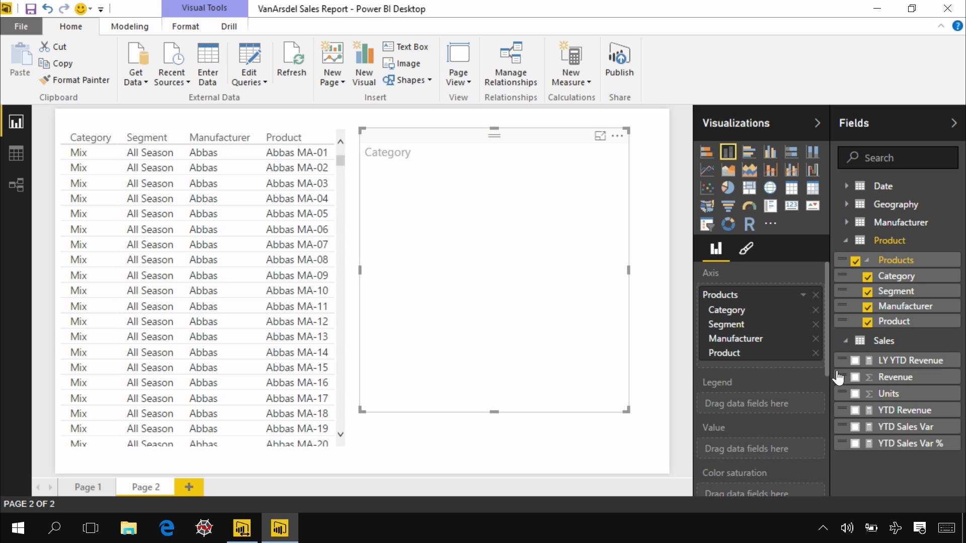
pyautogui.click(856, 394)
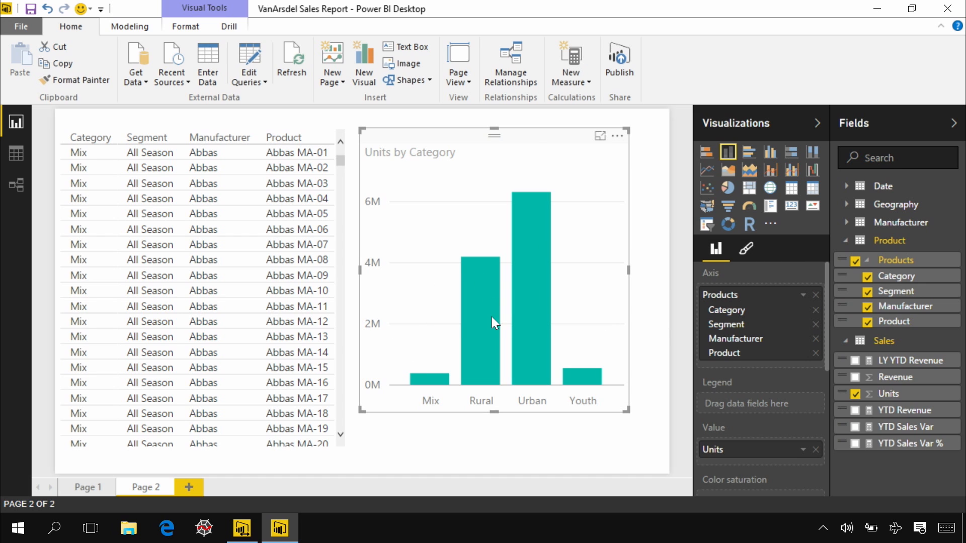
# - Drill down into the Urban category in the units column chart
pyautogui.moveTo(490, 315)
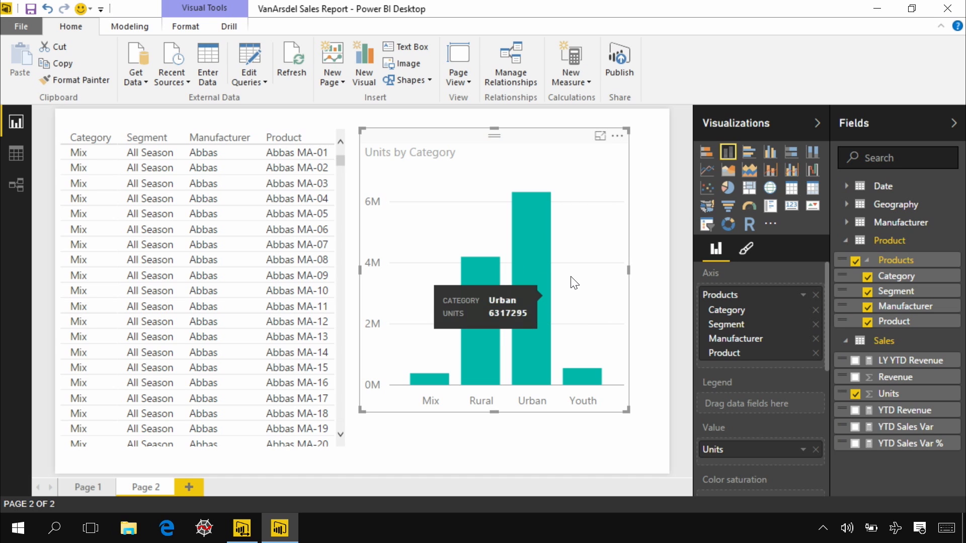
pyautogui.click(230, 25)
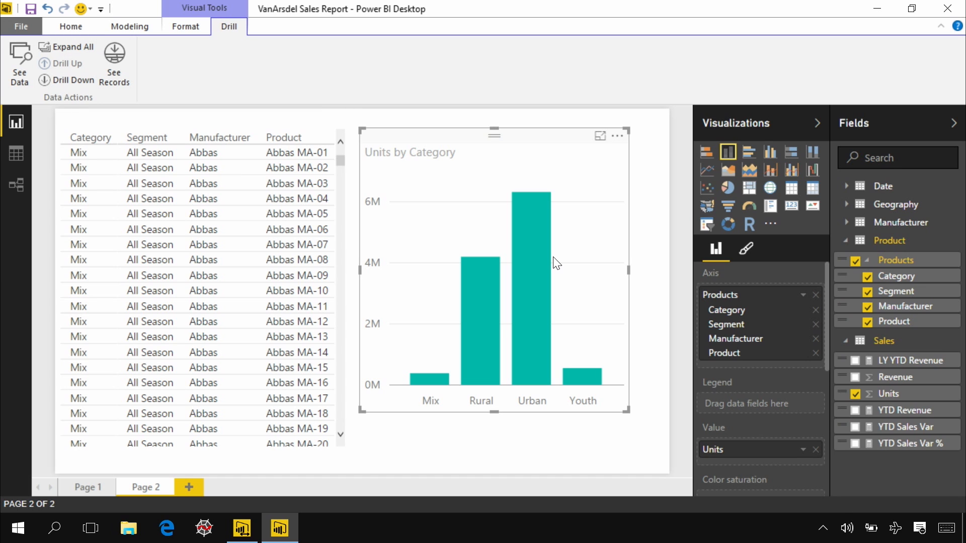
pyautogui.rightClick(538, 259)
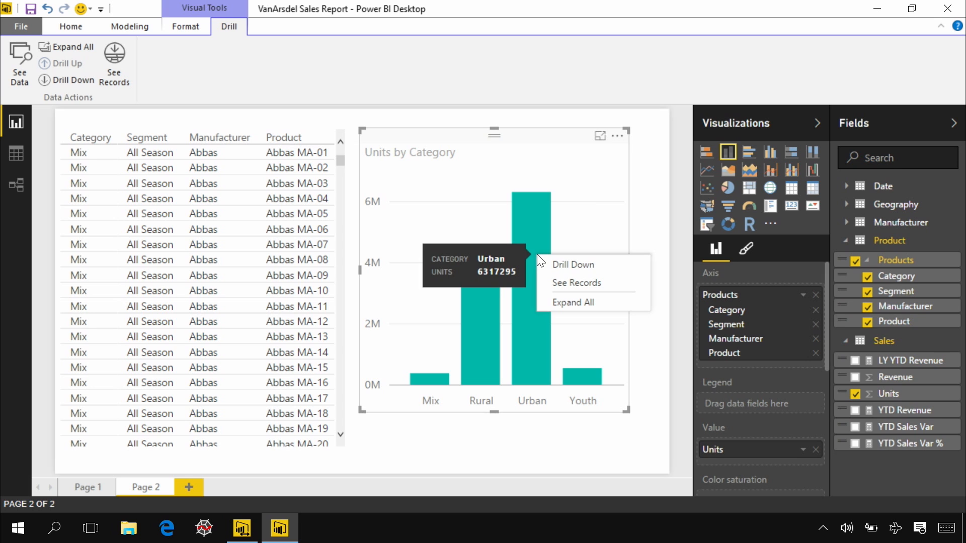
pyautogui.click(566, 275)
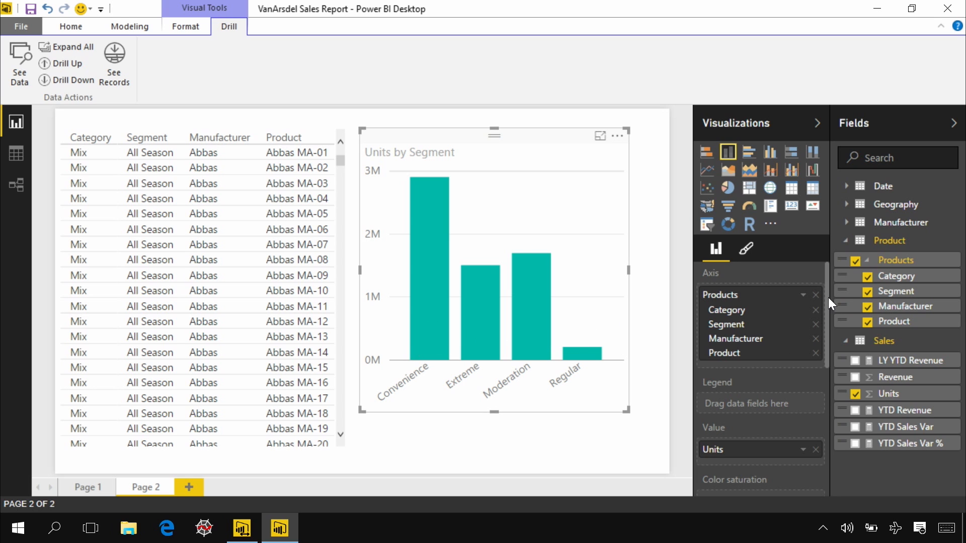
# - Check the chart's visual level filters and drill down into the Regular segment
pyautogui.scroll(-6, 813, 381)
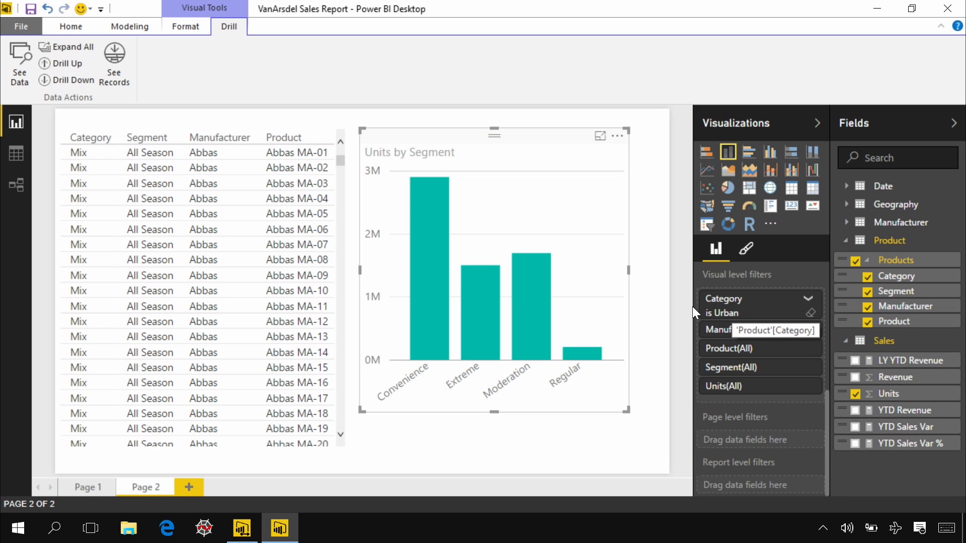
pyautogui.moveTo(419, 285)
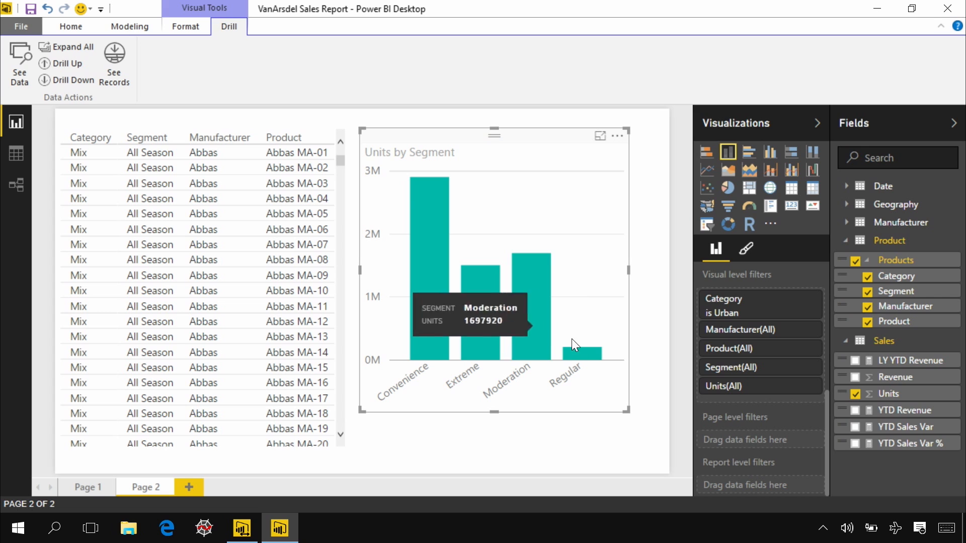
pyautogui.rightClick(584, 354)
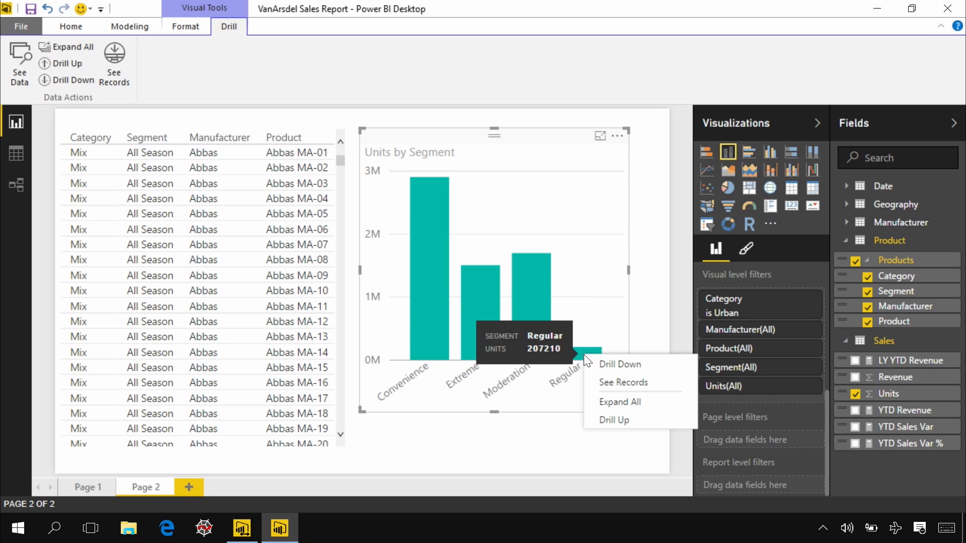
pyautogui.click(619, 365)
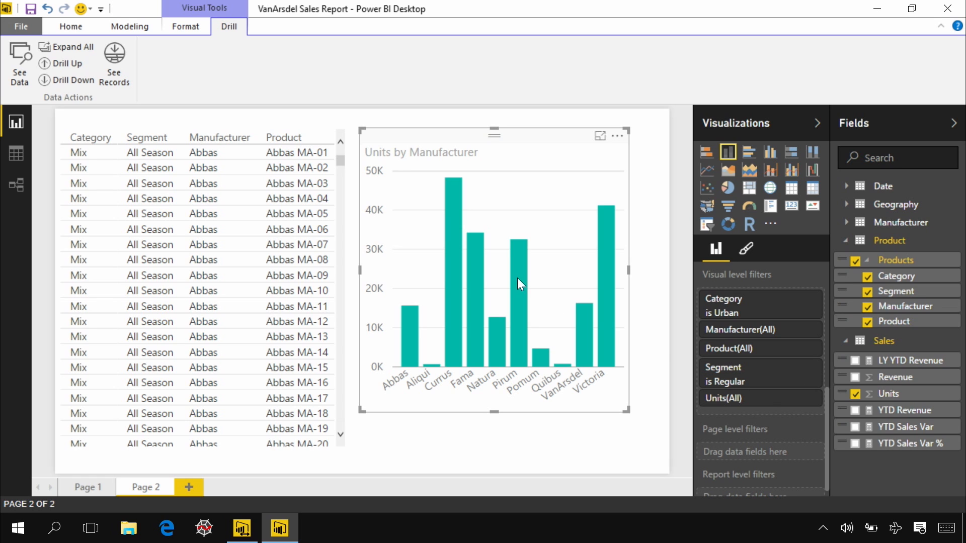
# - Drill the chart back up to the category level and expand all categories to the segment level
pyautogui.click(71, 59)
pyautogui.click(70, 59)
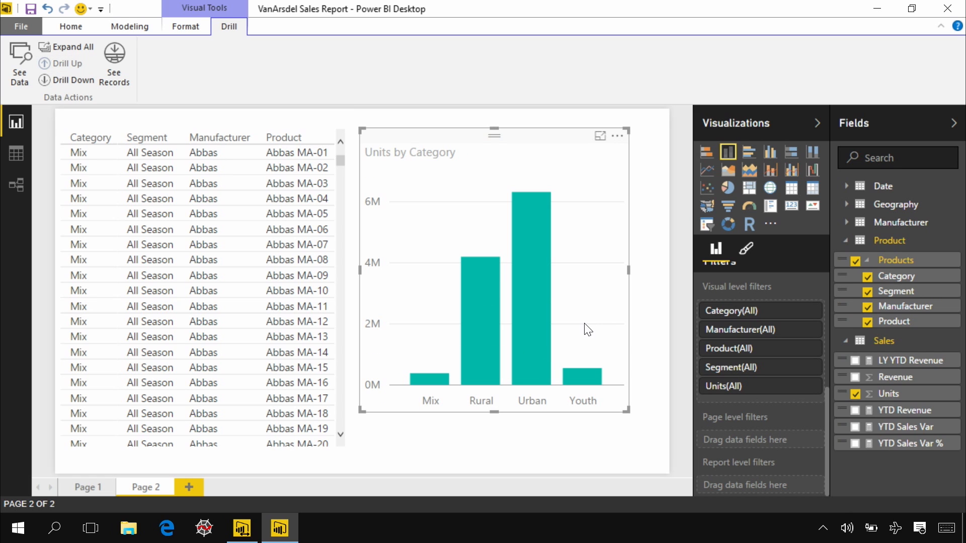
pyautogui.moveTo(534, 279)
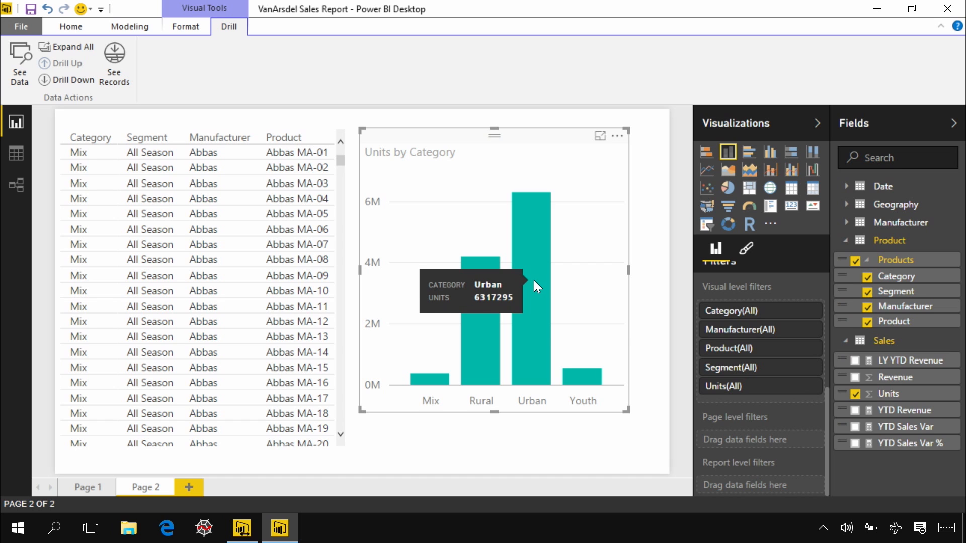
pyautogui.rightClick(533, 280)
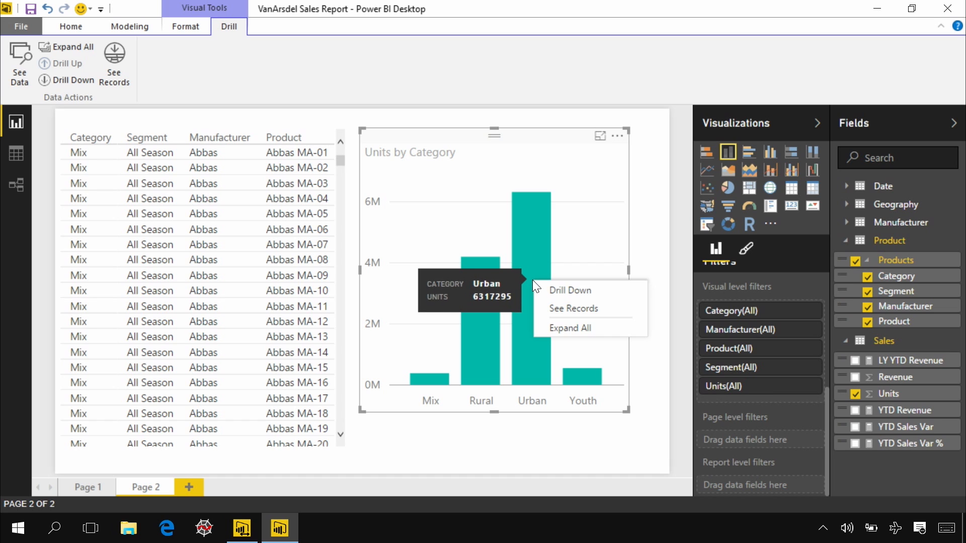
pyautogui.click(581, 341)
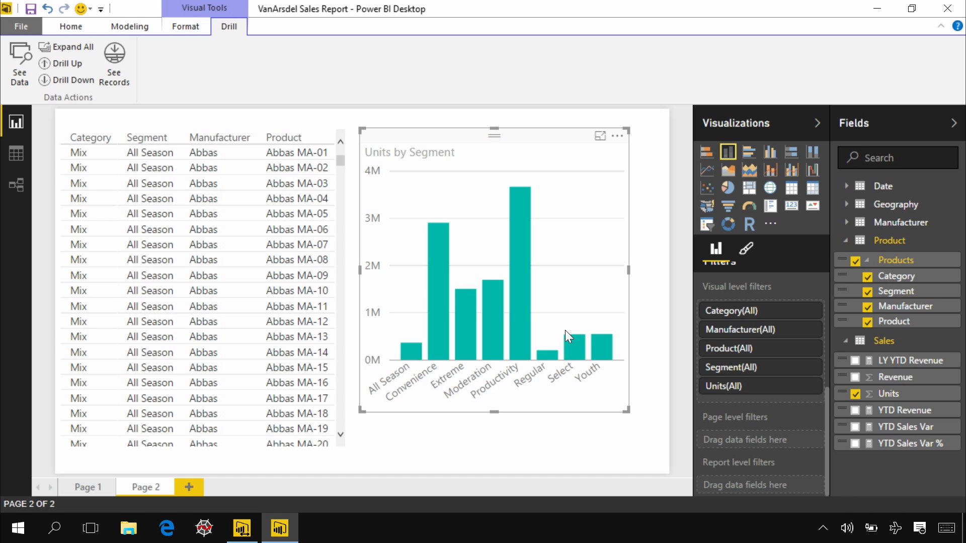
# - View the underlying records of the Regular segment and return to the report
pyautogui.moveTo(550, 355)
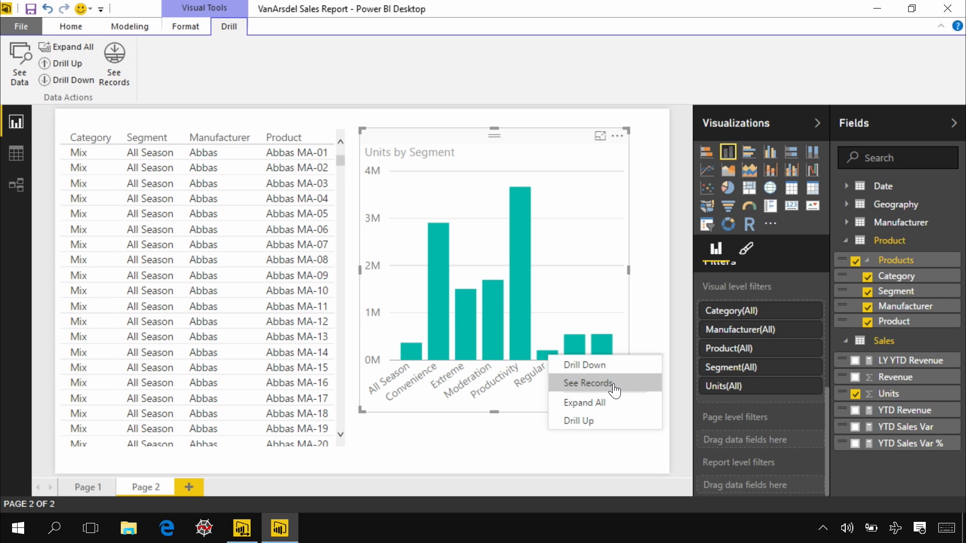
pyautogui.click(587, 383)
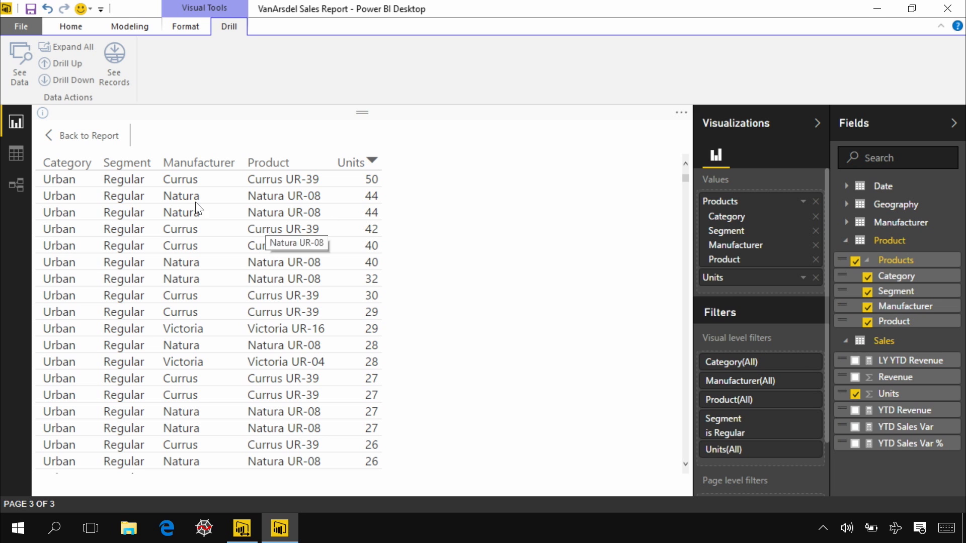
pyautogui.click(83, 137)
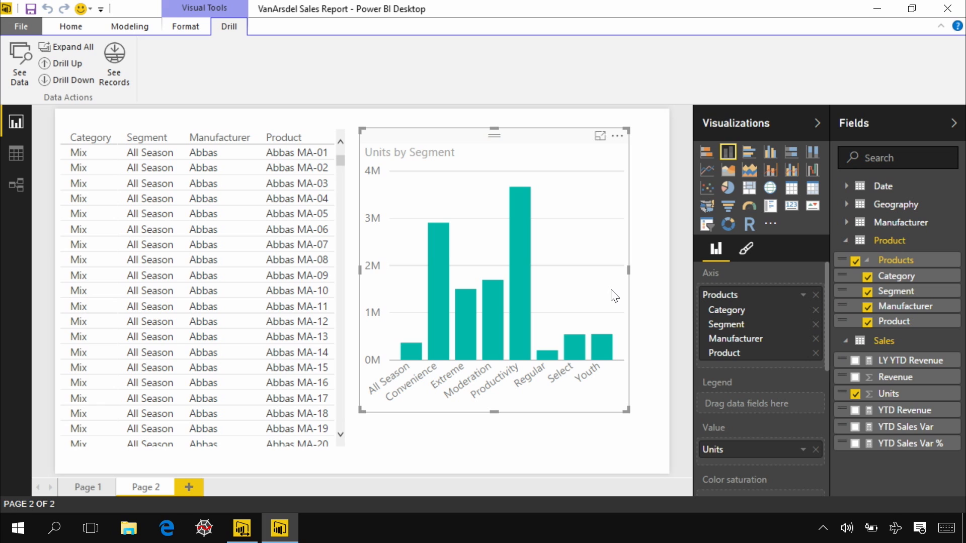